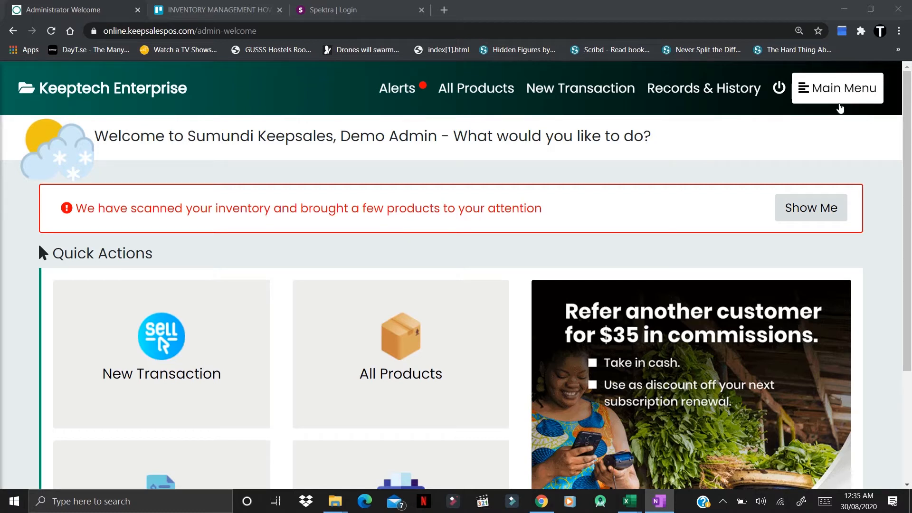
# Open the Speedy Management page from the Stock section.
pyautogui.click(840, 95)
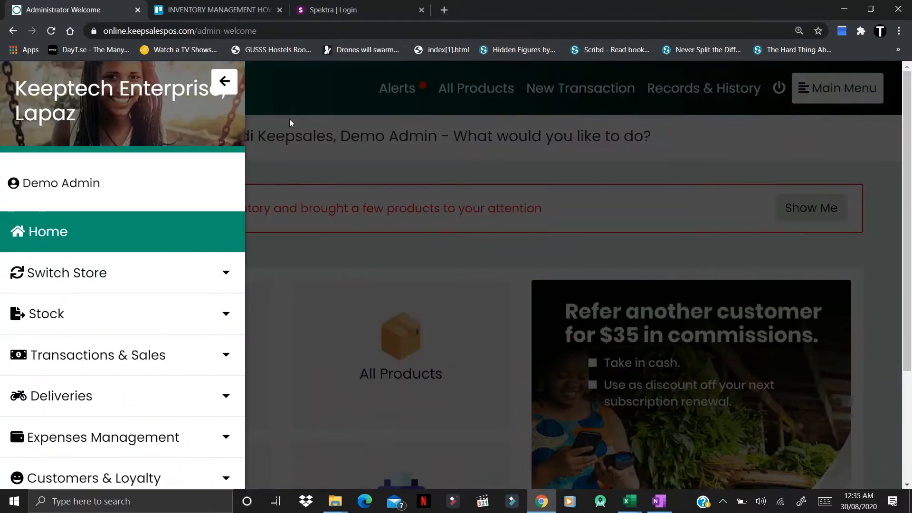
pyautogui.click(105, 319)
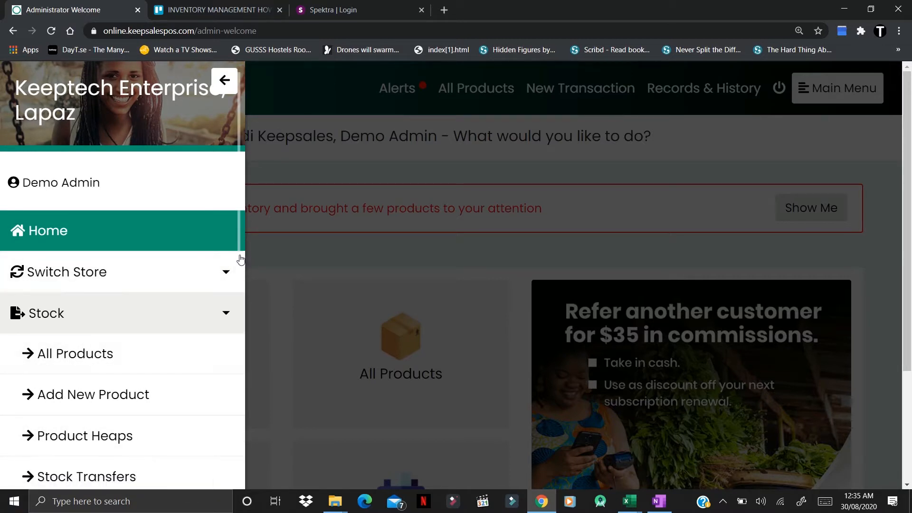
pyautogui.scroll(-1, 241, 278)
pyautogui.scroll(-5, 240, 277)
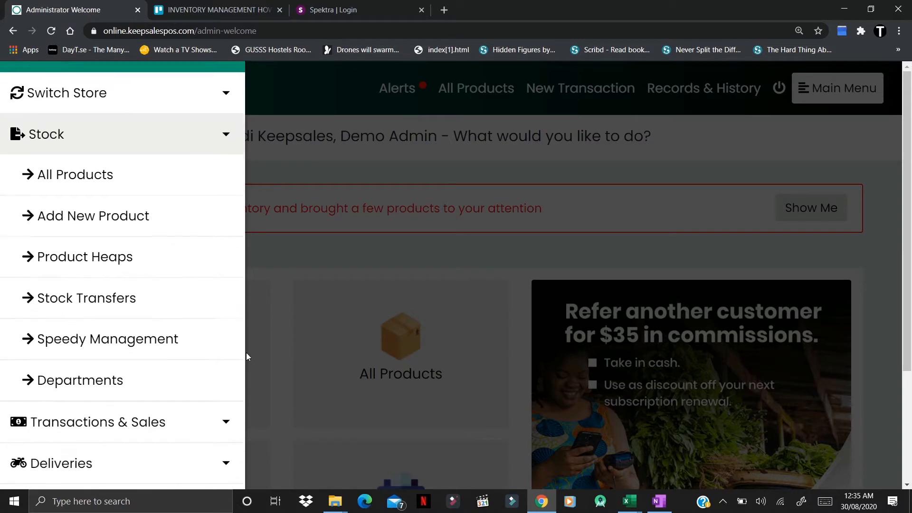
pyautogui.scroll(-1, 246, 356)
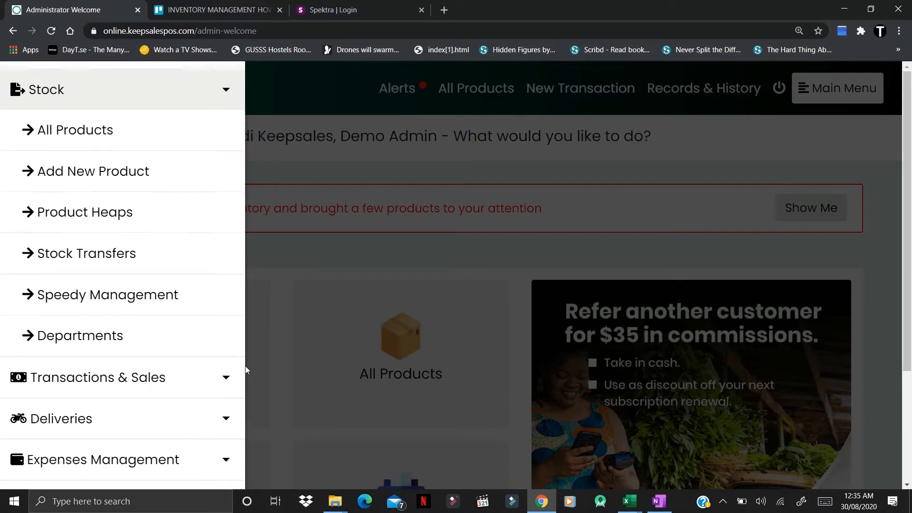
pyautogui.click(137, 280)
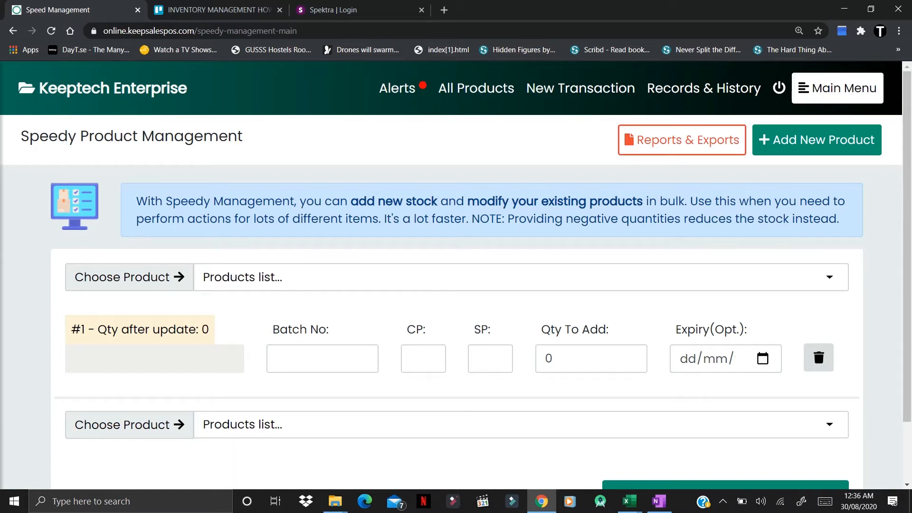
pyautogui.hotkey('alt', 'Tab')
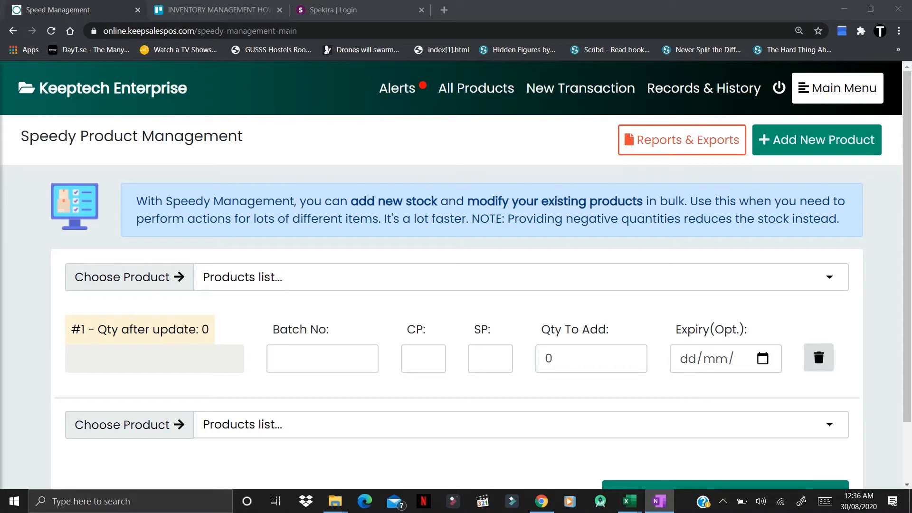
# Find products matching "lap" and add Acer Laptop (#ACER45) to the bulk update list.
pyautogui.click(368, 283)
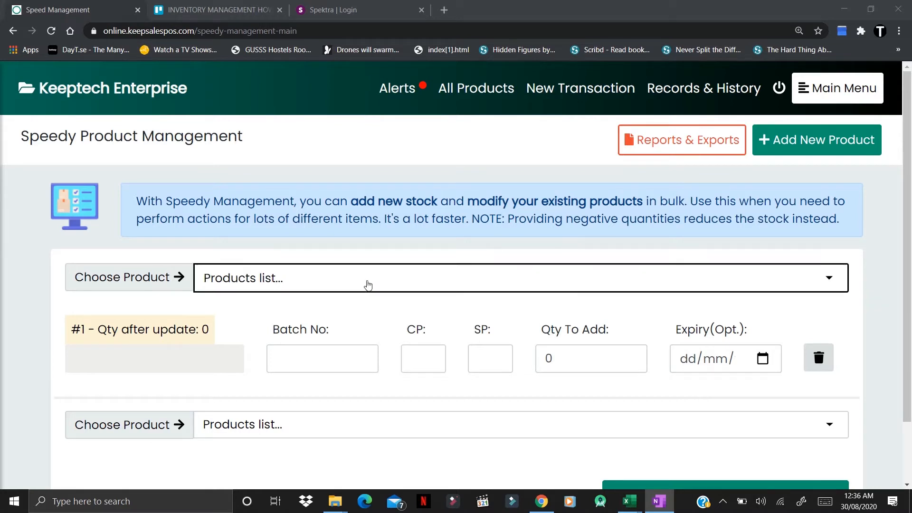
pyautogui.click(402, 278)
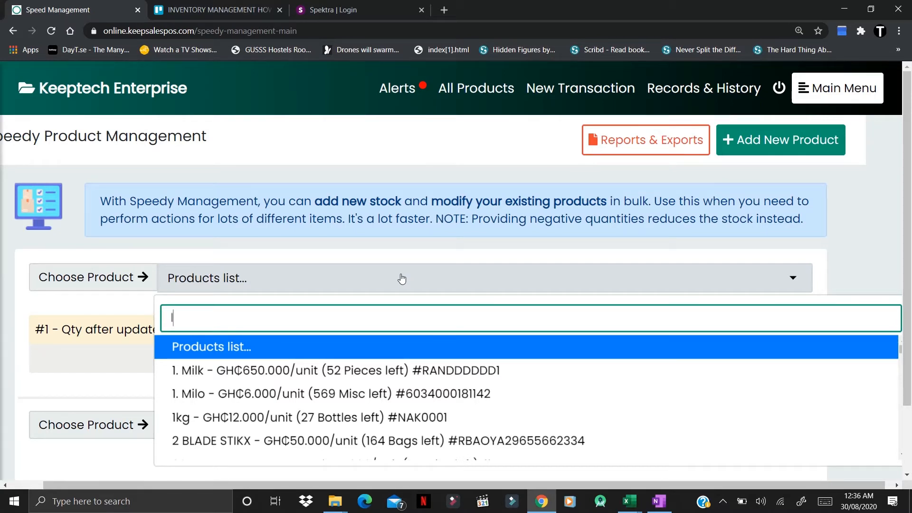
pyautogui.write('lap')
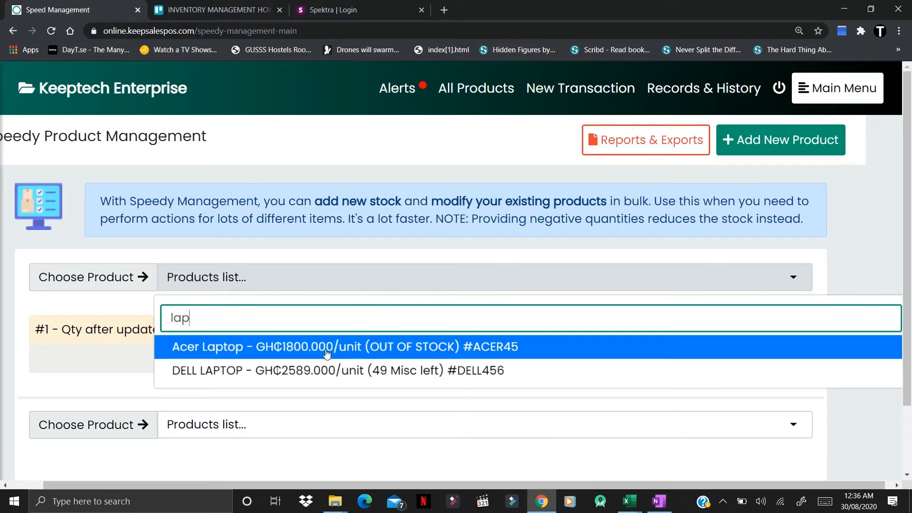
pyautogui.click(393, 354)
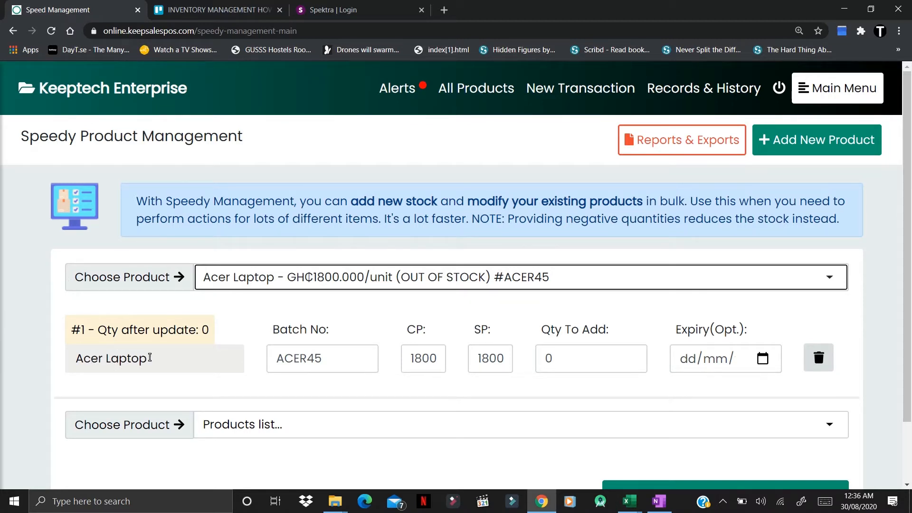
pyautogui.click(333, 356)
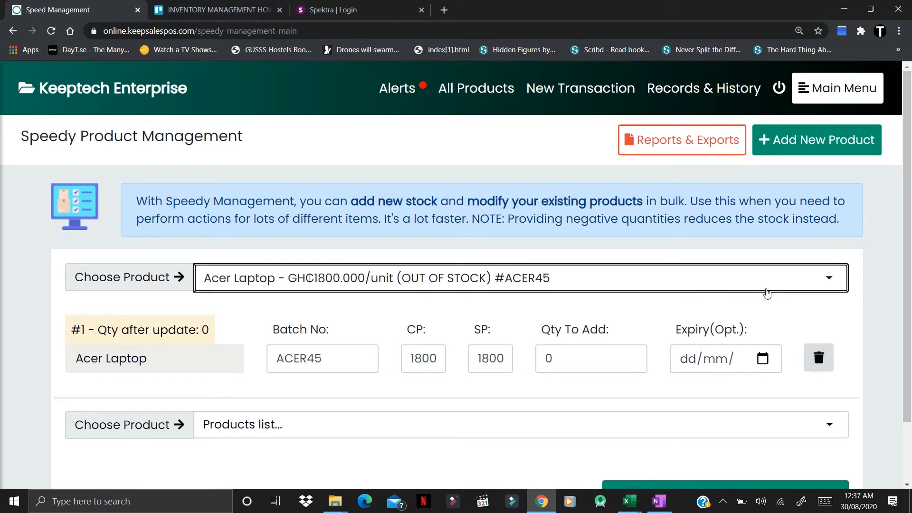
# Find products matching "mil" and add 1. Milk (#RANDDDDDD1) to the bulk update list.
pyautogui.click(730, 277)
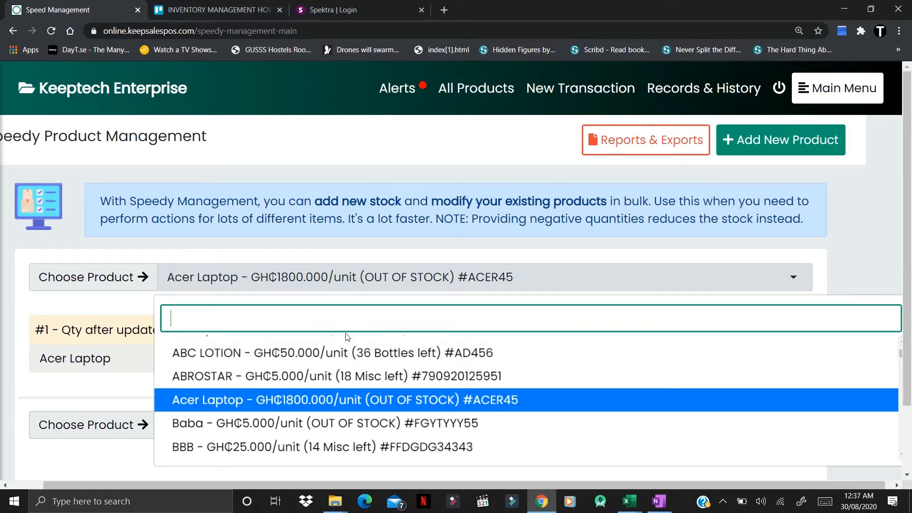
pyautogui.write('mil')
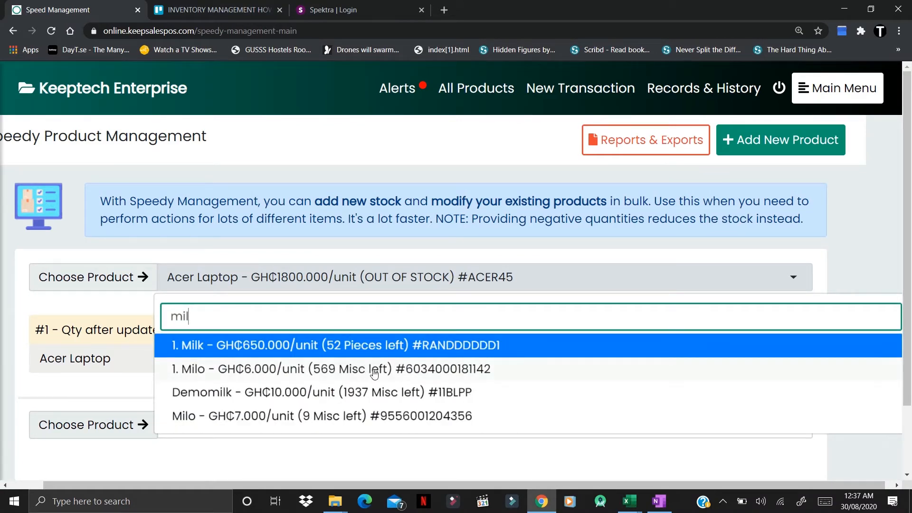
pyautogui.click(343, 350)
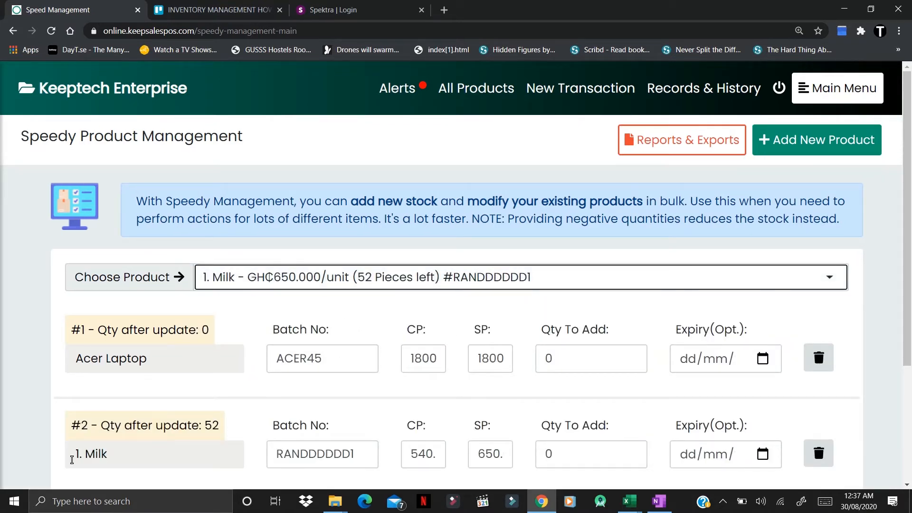
# Find products matching "shi", add Ben shirt (#3566YUTHTS) to the bulk update list and check its row.
pyautogui.click(576, 283)
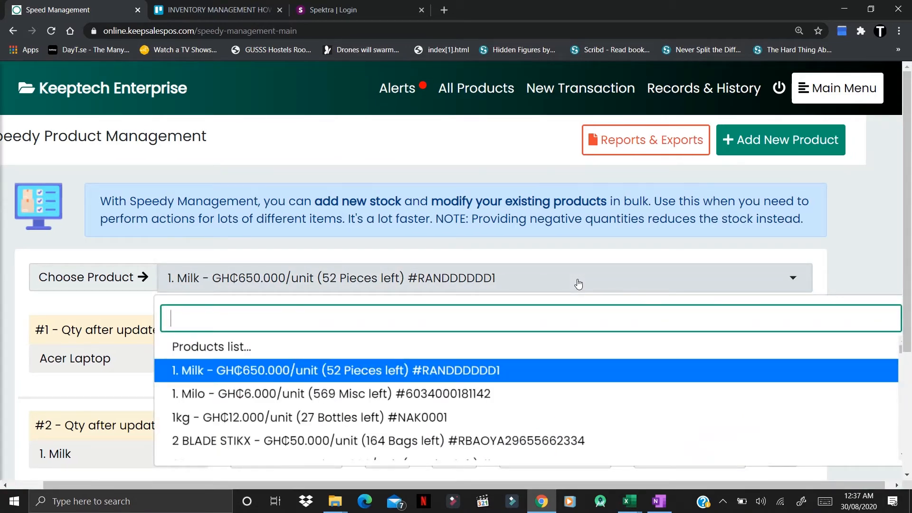
pyautogui.write('shi')
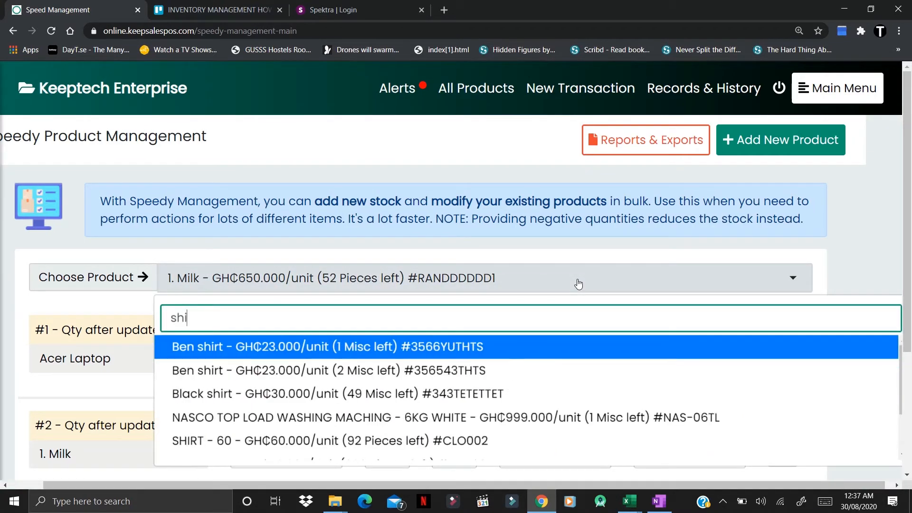
pyautogui.click(349, 346)
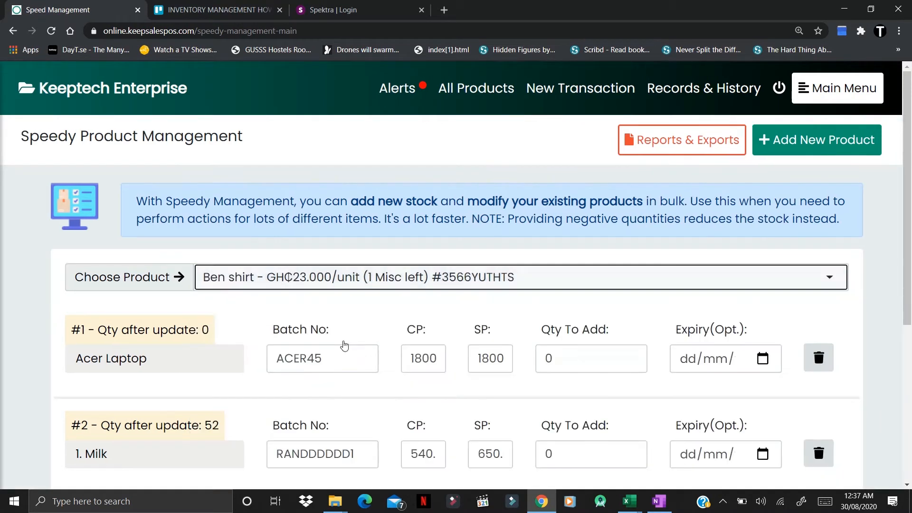
pyautogui.click(907, 485)
pyautogui.click(908, 487)
pyautogui.click(908, 487)
pyautogui.click(907, 487)
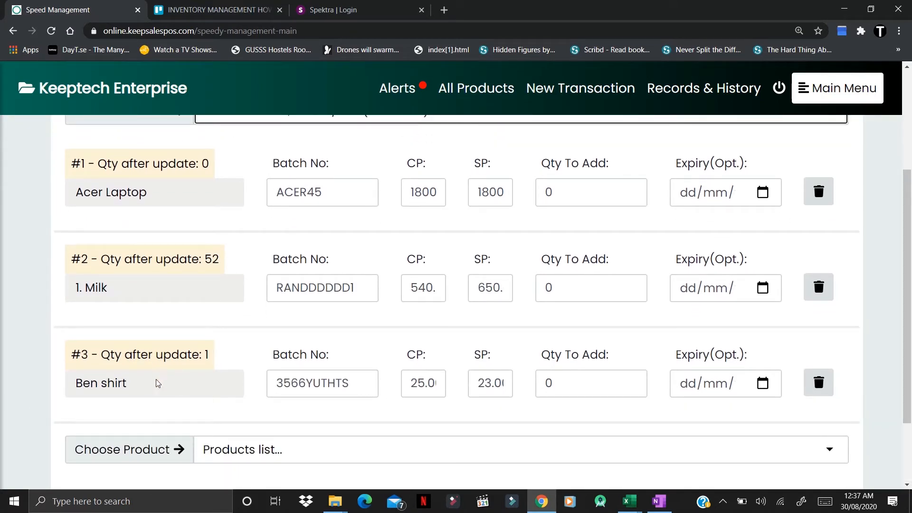
pyautogui.click(415, 377)
pyautogui.press('Tab')
pyautogui.press('Tab')
# Find products matching "sho", add SHOT BLOW DRY (#SALS27) to the bulk update list and check its row.
pyautogui.click(909, 281)
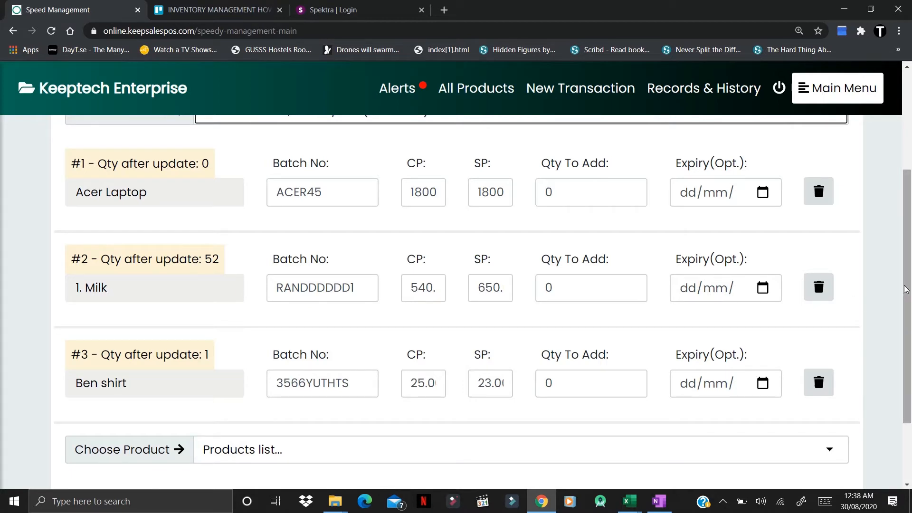
pyautogui.moveTo(908, 287); pyautogui.dragTo(908, 211)
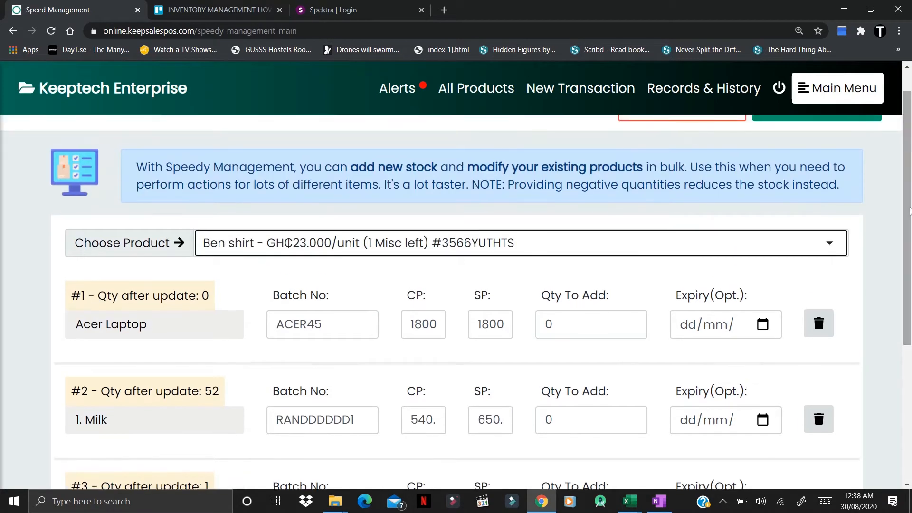
pyautogui.click(568, 246)
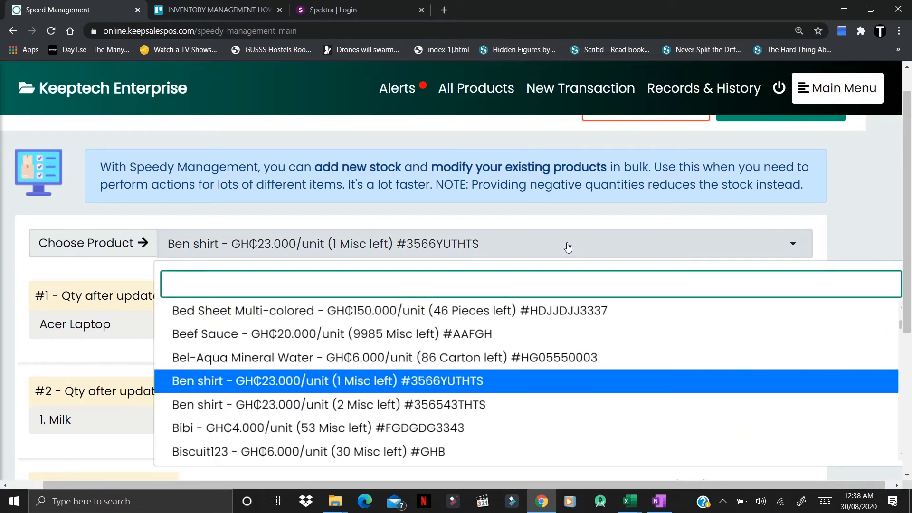
pyautogui.write('sho')
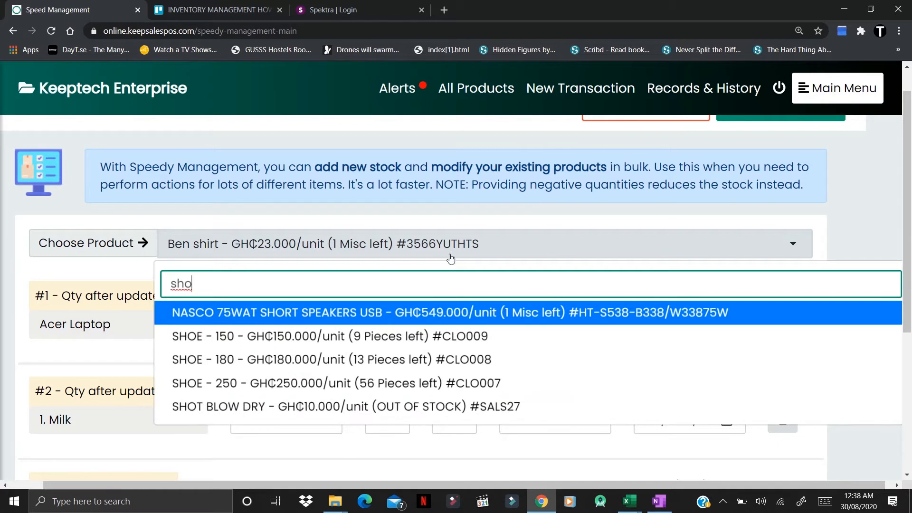
pyautogui.click(323, 407)
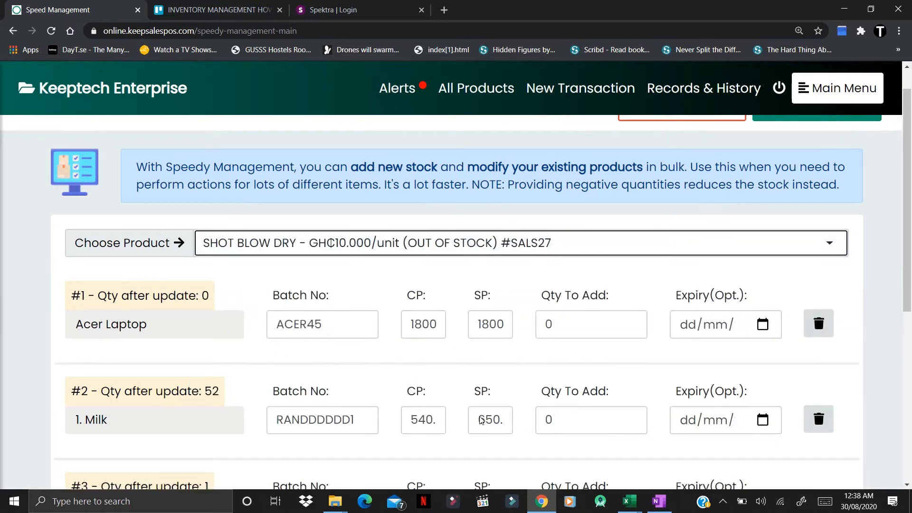
pyautogui.click(907, 485)
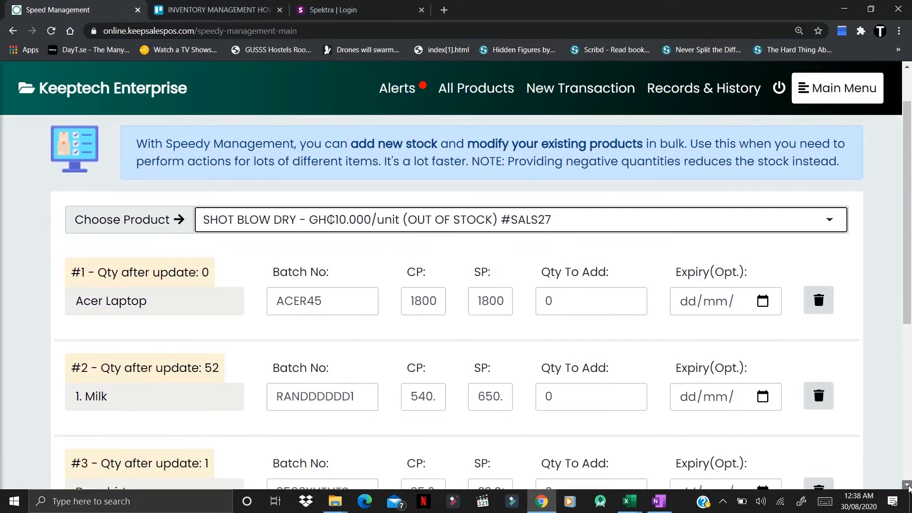
pyautogui.scroll(-4, 907, 485)
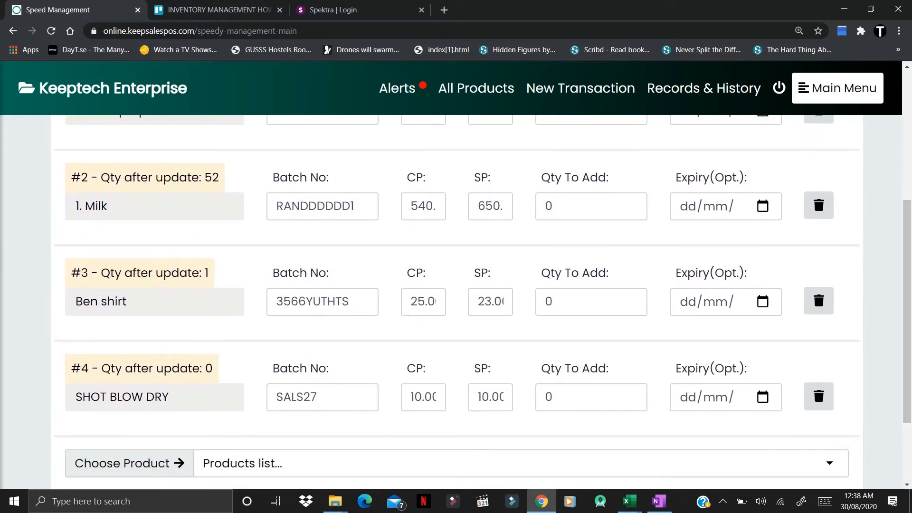
# Add SLIPPERS - 200 (#CLO015) to the bulk update list.
pyautogui.moveTo(901, 356); pyautogui.dragTo(908, 263)
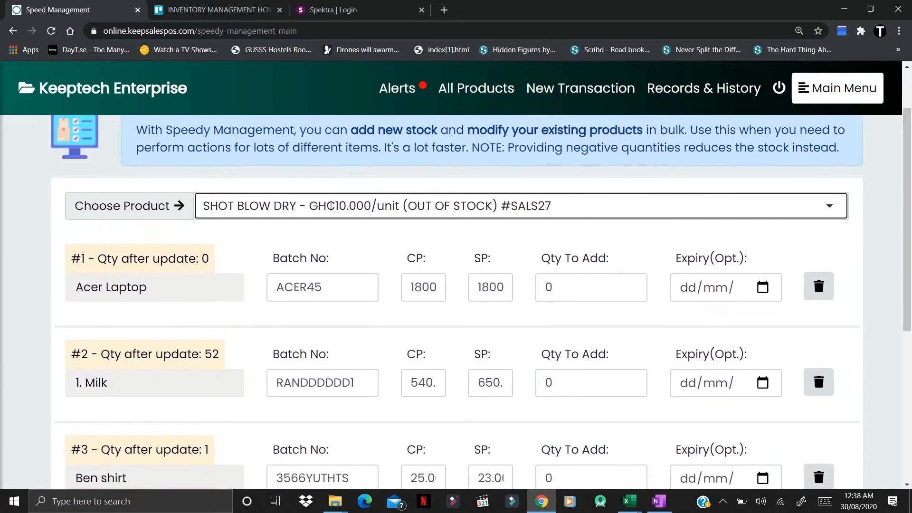
pyautogui.click(598, 213)
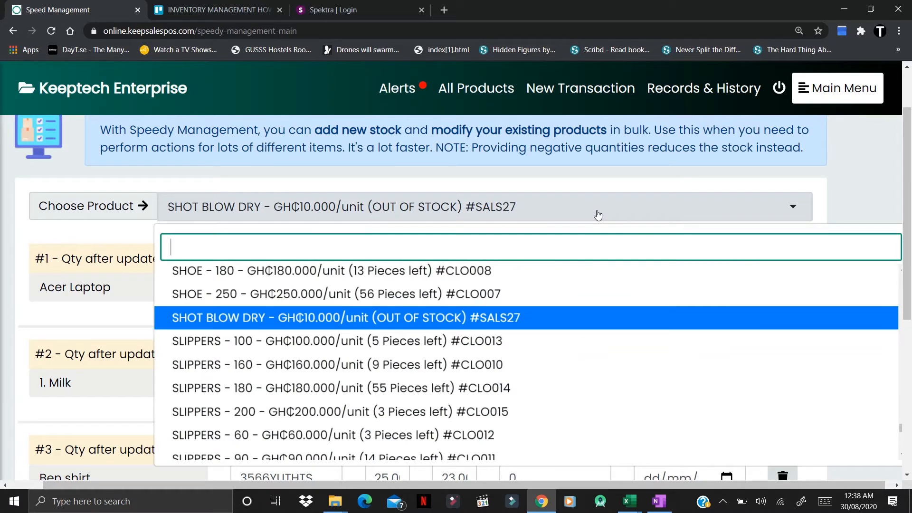
pyautogui.click(272, 412)
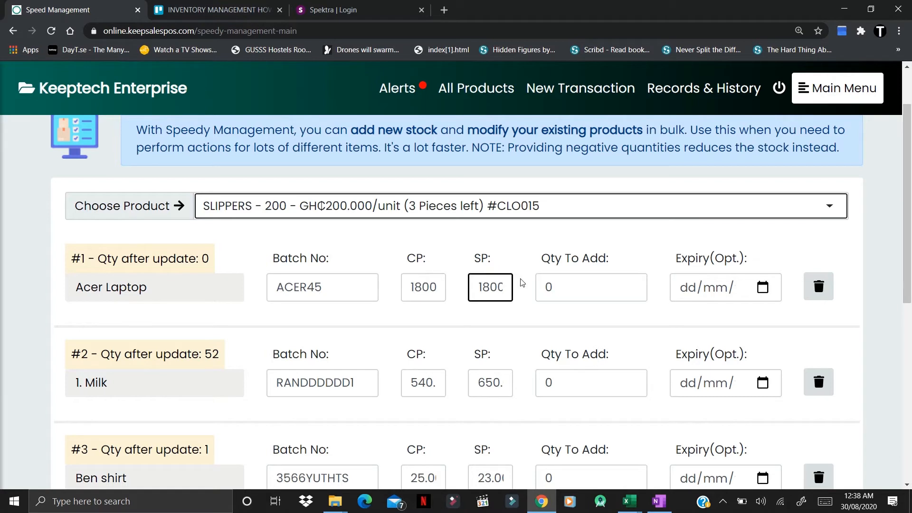
# Set the selling price (SP) of the Acer Laptop to 2000.
pyautogui.click(500, 285)
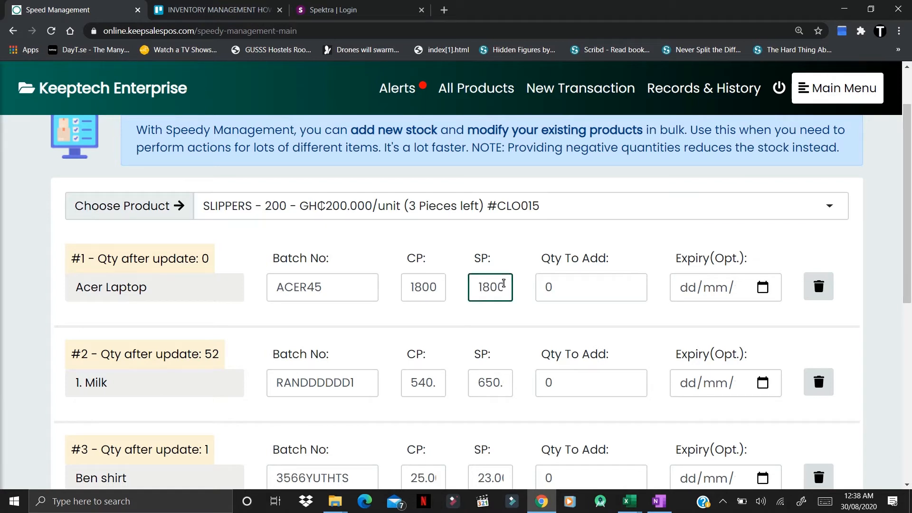
pyautogui.press('End')
pyautogui.hotkey('shift', 'Left')
pyautogui.hotkey('shift', 'Left')
pyautogui.hotkey('shift', 'Left')
pyautogui.hotkey('shift', 'Left')
pyautogui.write('2000')
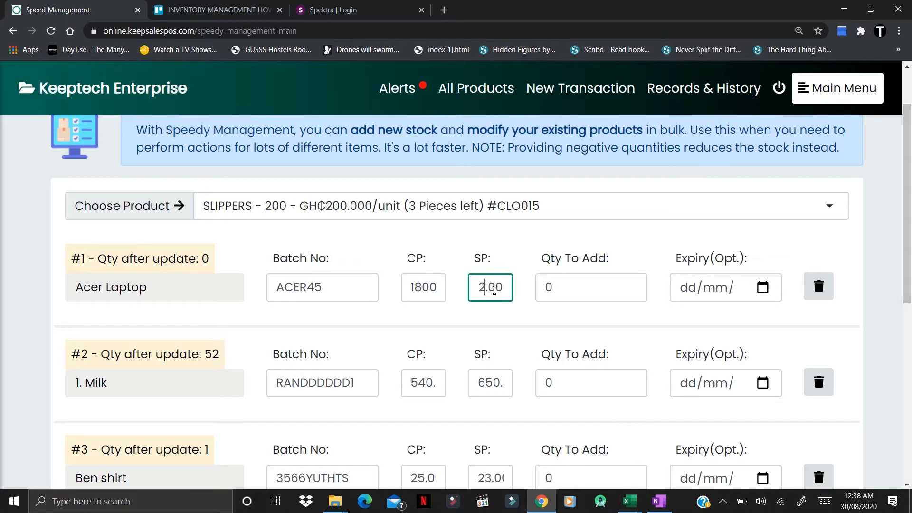
# Enter 10 as the quantity to add for the Acer Laptop.
pyautogui.click(562, 291)
pyautogui.press('BackSpace')
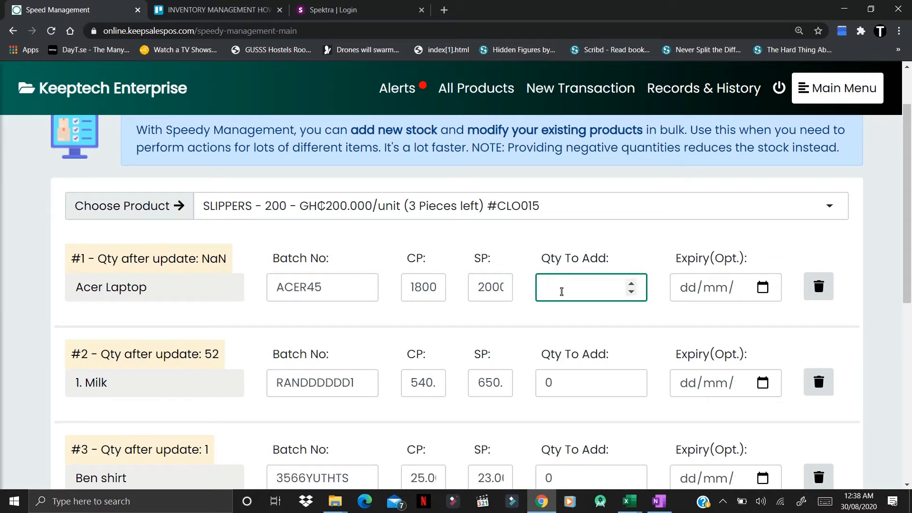
pyautogui.write('10')
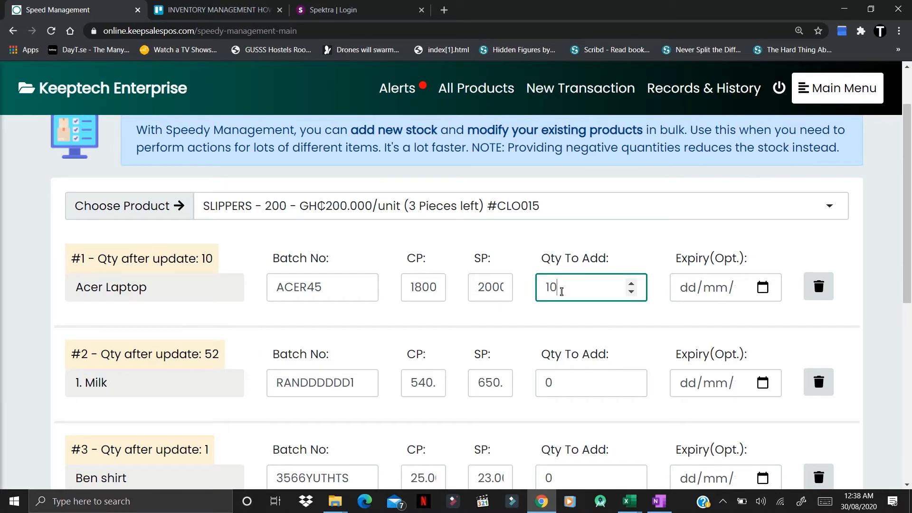
# Set the quantity to add for the Acer Laptop to 20.
pyautogui.scroll(6, 635, 291)
pyautogui.scroll(-4, 631, 292)
pyautogui.press('BackSpace')
pyautogui.press('BackSpace')
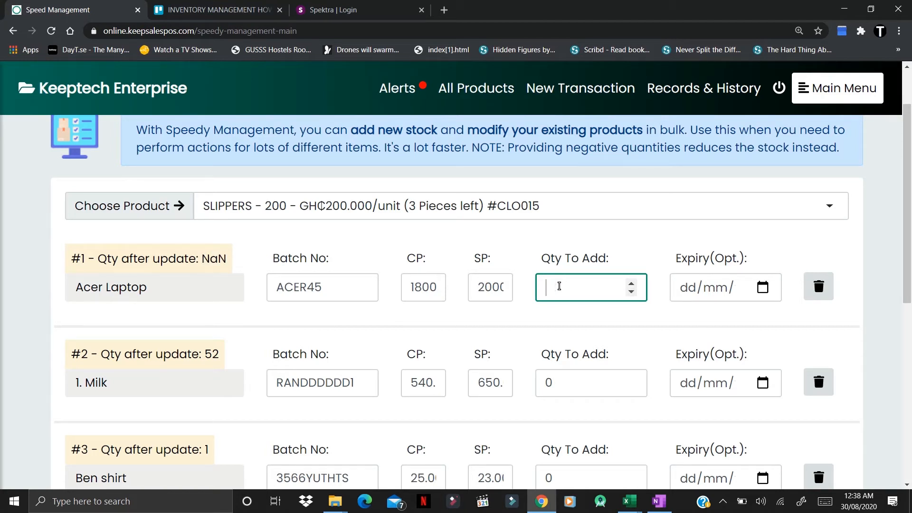
pyautogui.write('20')
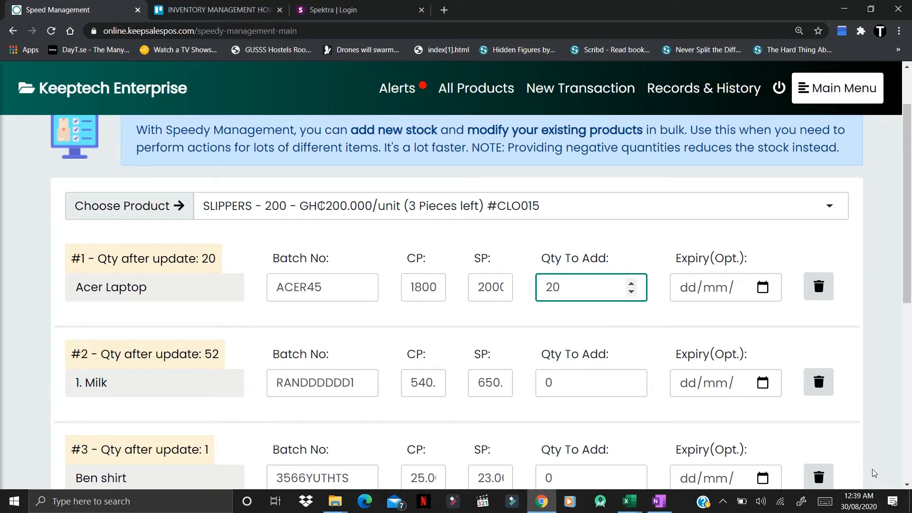
# Set the quantity to add for 1. Milk to 50.
pyautogui.click(907, 485)
pyautogui.scroll(-2, 907, 486)
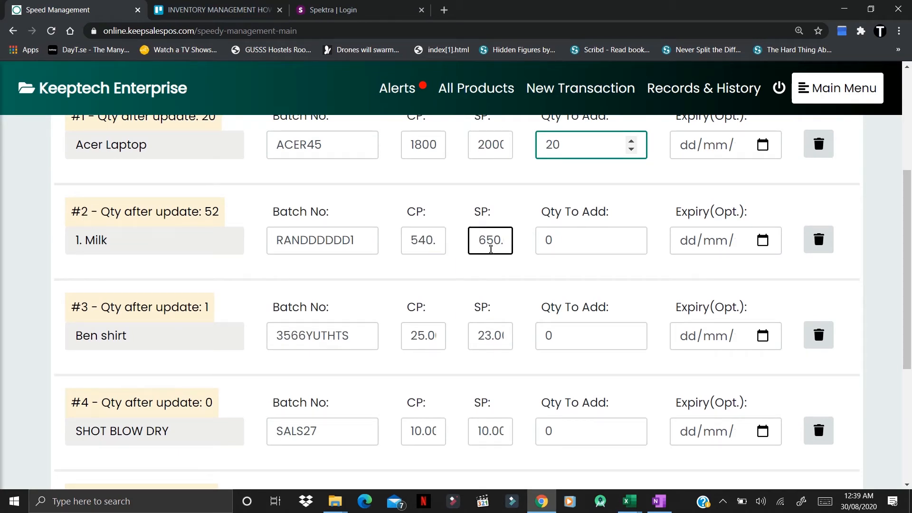
pyautogui.click(565, 238)
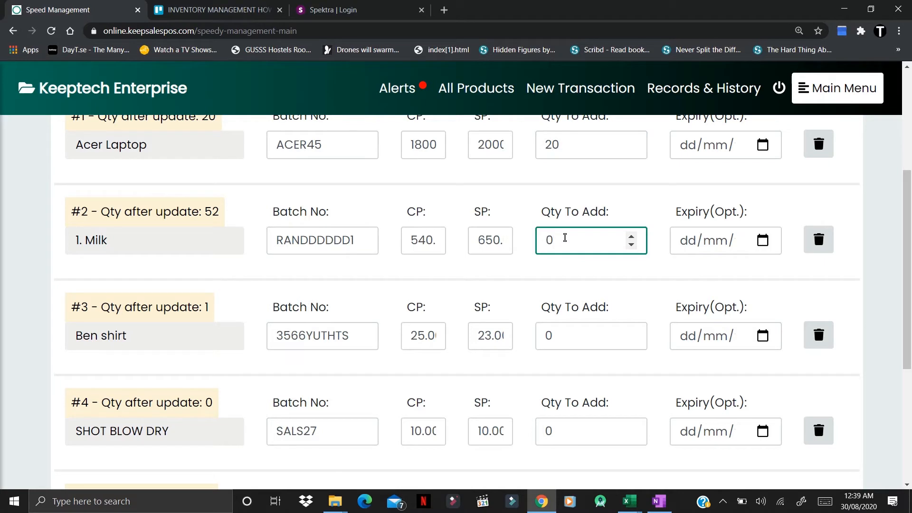
pyautogui.press('BackSpace')
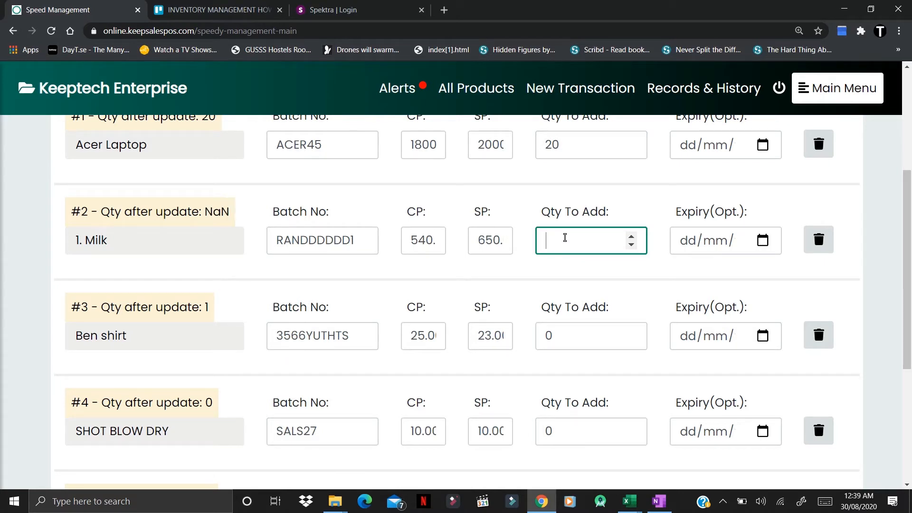
pyautogui.write('50')
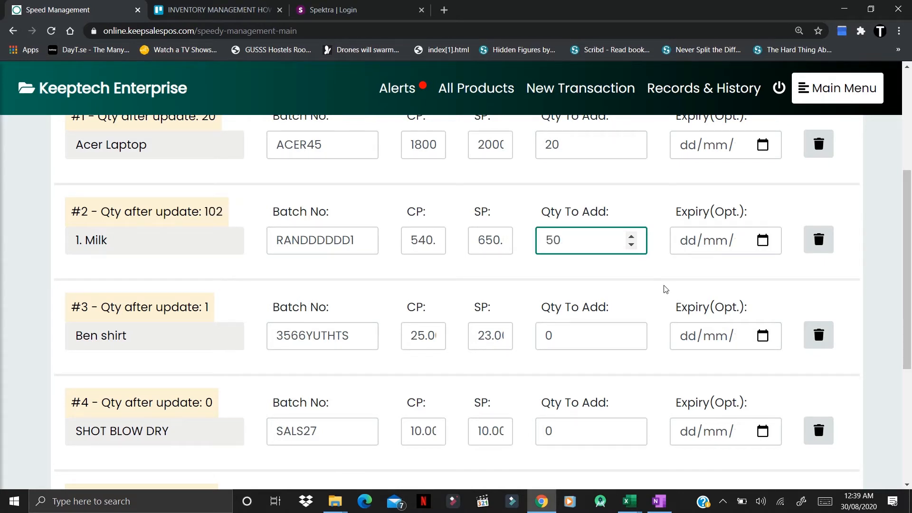
# Set the expiry date of 1. Milk to 30 June 2022.
pyautogui.click(763, 240)
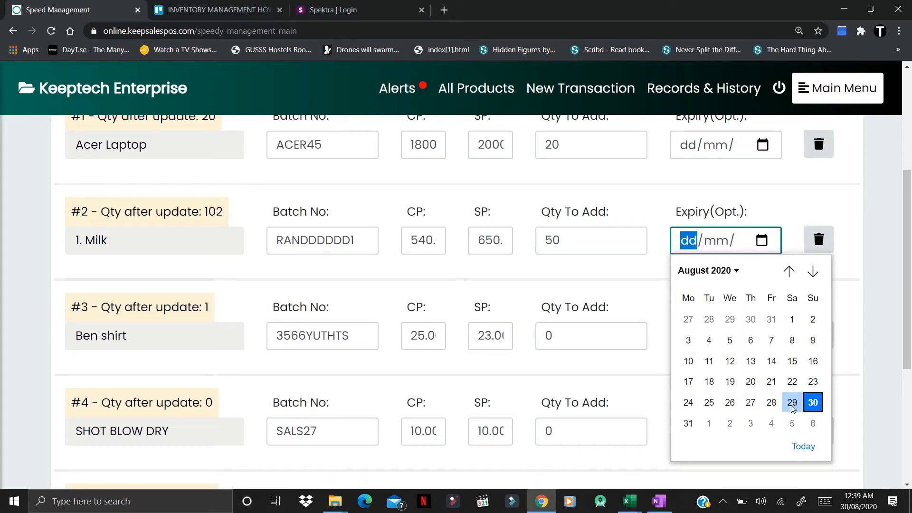
pyautogui.click(736, 272)
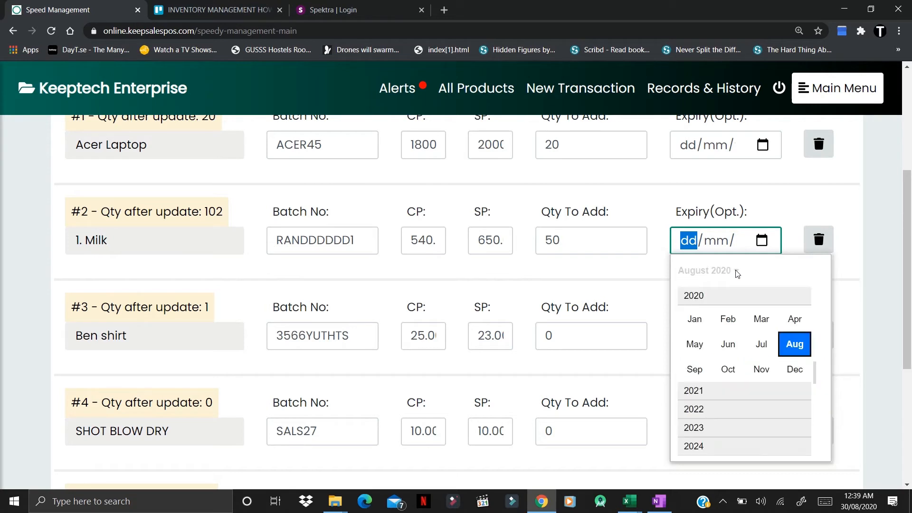
pyautogui.click(703, 412)
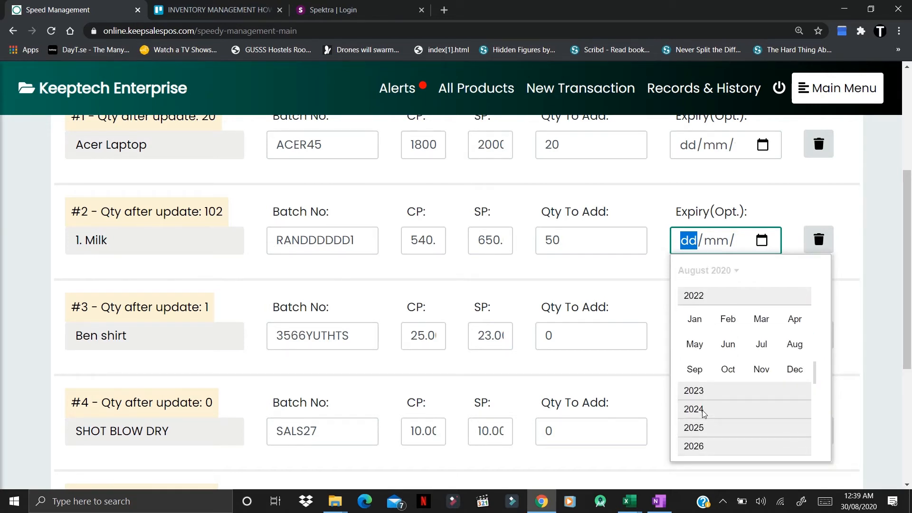
pyautogui.click(729, 347)
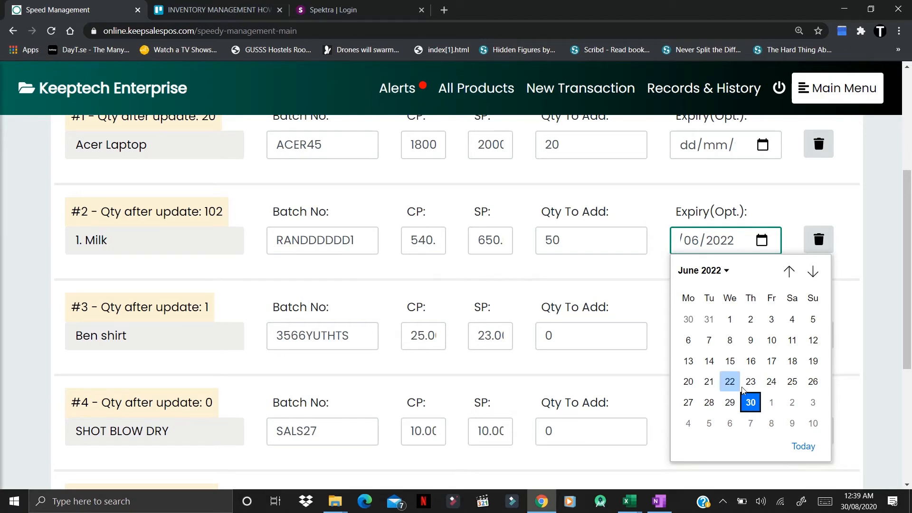
pyautogui.click(750, 403)
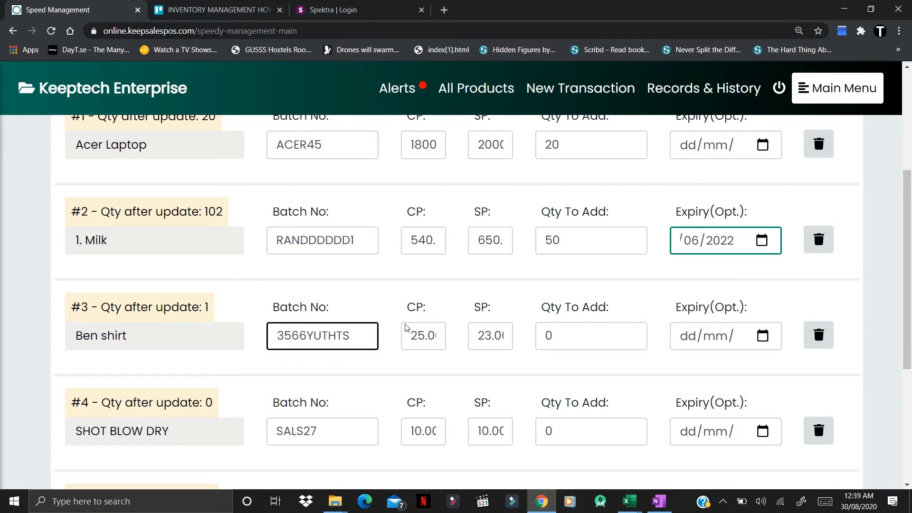
# Set the selling price (SP) of the Ben shirt to 30.
pyautogui.click(560, 333)
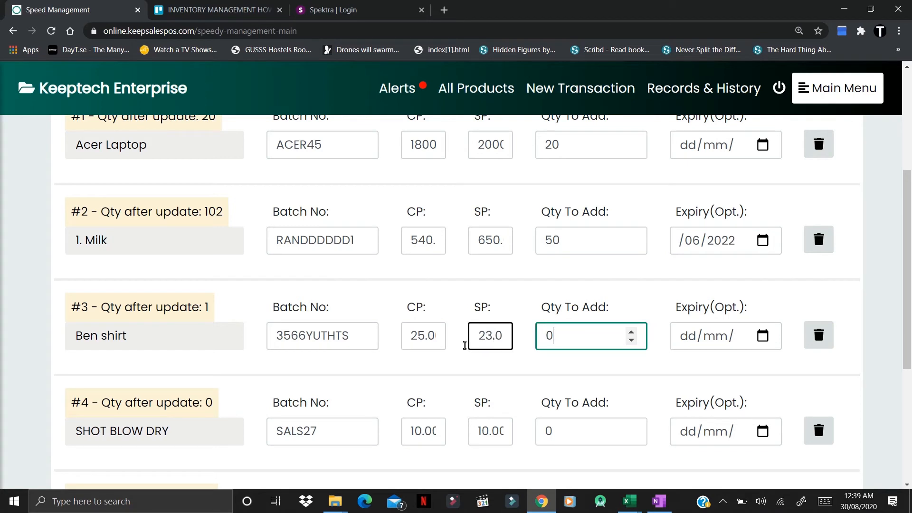
pyautogui.click(496, 338)
pyautogui.press('End')
pyautogui.hotkey('shift', 'Left')
pyautogui.hotkey('shift', 'Left')
pyautogui.hotkey('shift', 'Left')
pyautogui.hotkey('shift', 'Left')
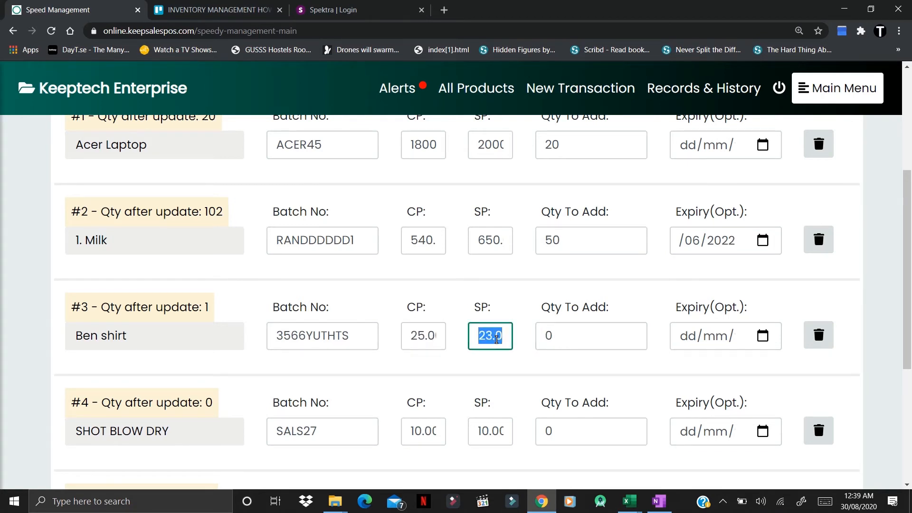
pyautogui.write('30')
pyautogui.press('End')
pyautogui.hotkey('shift', 'Left')
pyautogui.hotkey('shift', 'Left')
pyautogui.hotkey('shift', 'Left')
pyautogui.hotkey('shift', 'Left')
pyautogui.write('30')
# Set the quantity to add for the Ben shirt to 10.
pyautogui.click(550, 338)
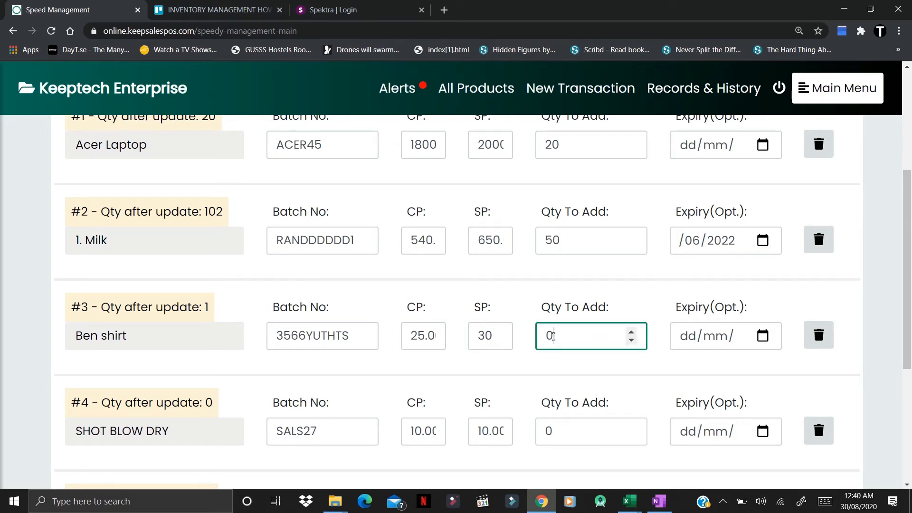
pyautogui.write('10')
pyautogui.press('BackSpace')
pyautogui.press('BackSpace')
pyautogui.press('BackSpace')
pyautogui.write('10')
# Set the selling price (SP) of SHOT BLOW DRY to 15.
pyautogui.scroll(-3, 904, 485)
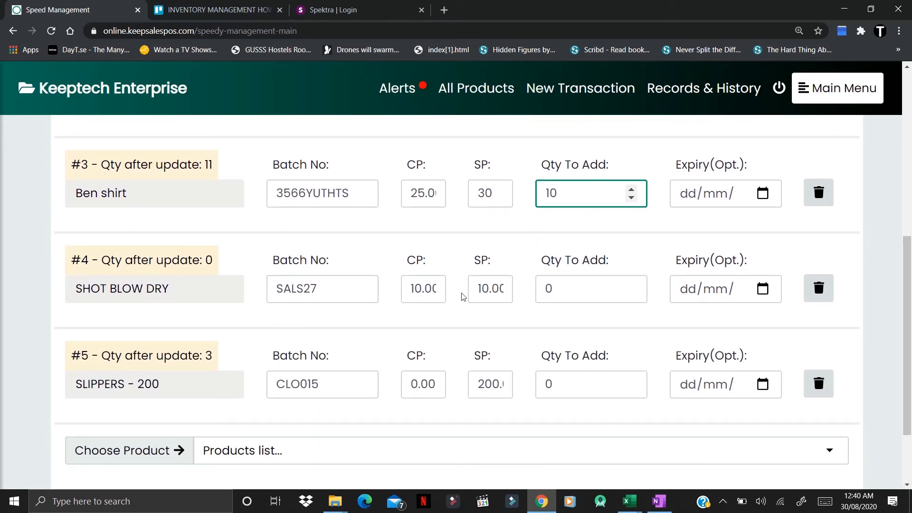
pyautogui.click(504, 292)
pyautogui.press('Right')
pyautogui.press('BackSpace')
pyautogui.press('BackSpace')
pyautogui.write('5')
pyautogui.press('Left')
pyautogui.write('1')
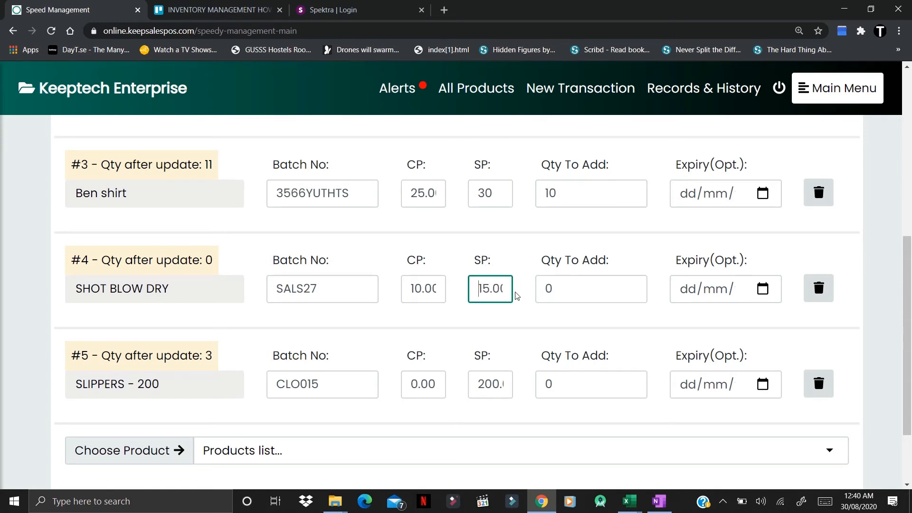
# Set the quantity to add for SHOT BLOW DRY to 50.
pyautogui.click(557, 287)
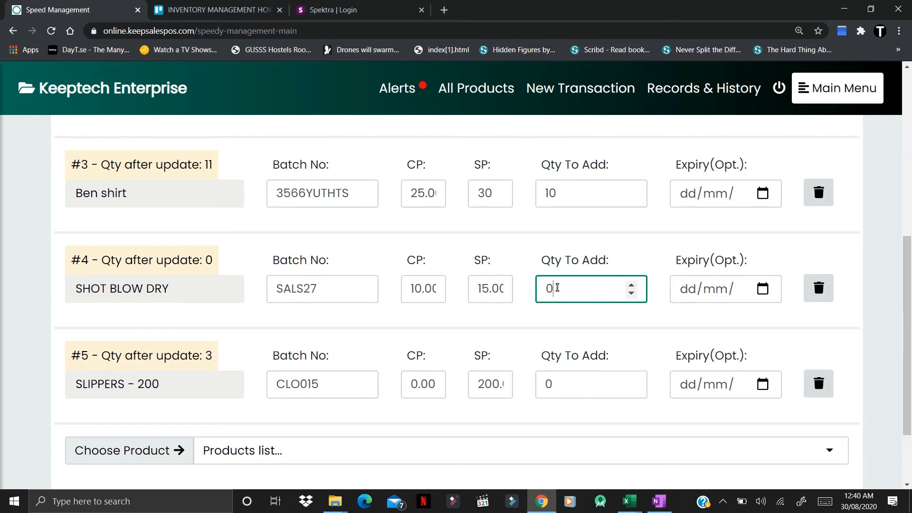
pyautogui.press('BackSpace')
pyautogui.write('50')
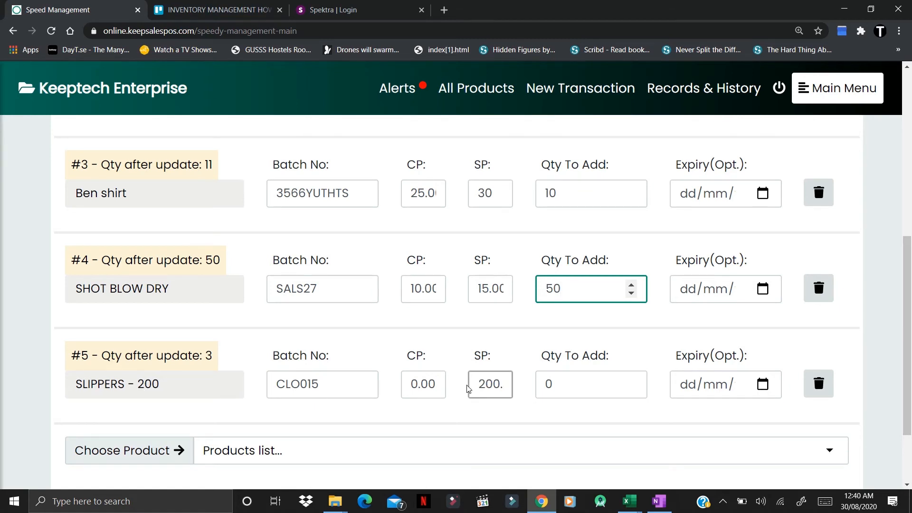
# Set the cost price (CP) of SLIPPERS - 200 to 100 and its quantity to add to 20.
pyautogui.click(418, 383)
pyautogui.hotkey('shift', 'Left')
pyautogui.write('10')
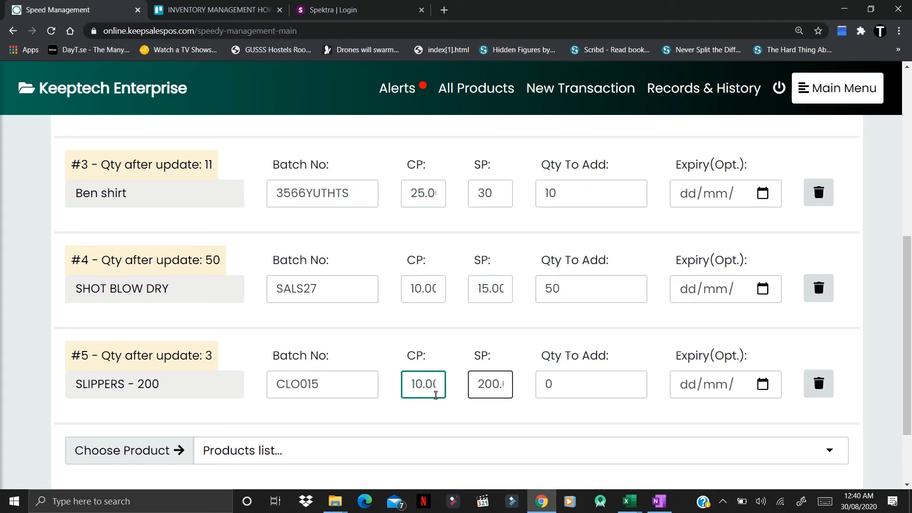
pyautogui.write('0')
pyautogui.click(490, 384)
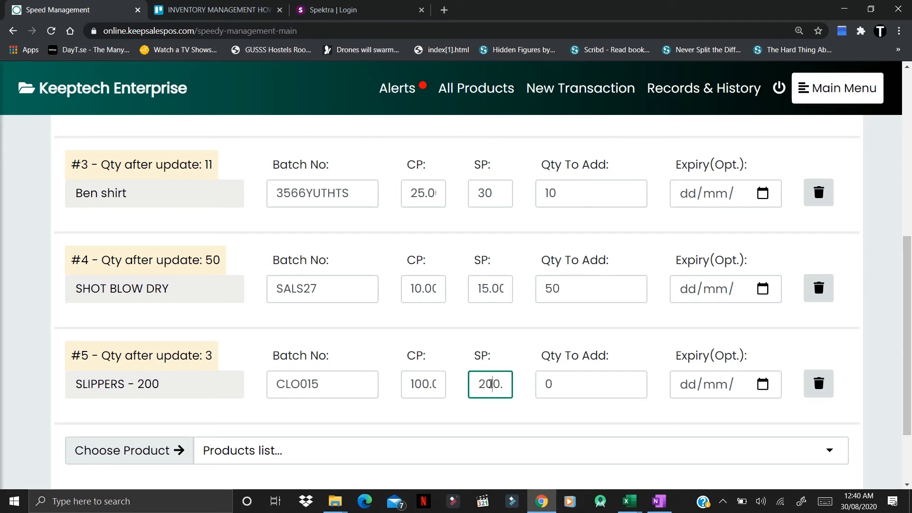
pyautogui.click(568, 385)
pyautogui.press('BackSpace')
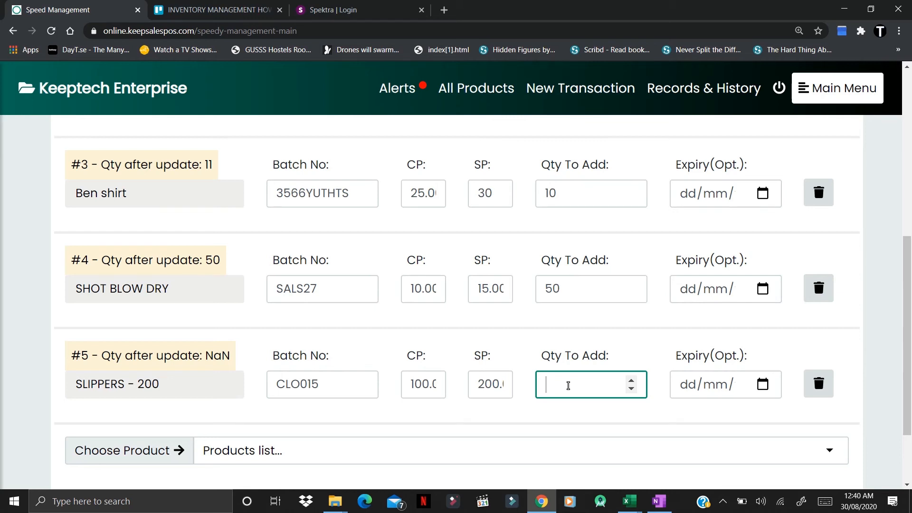
pyautogui.write('20')
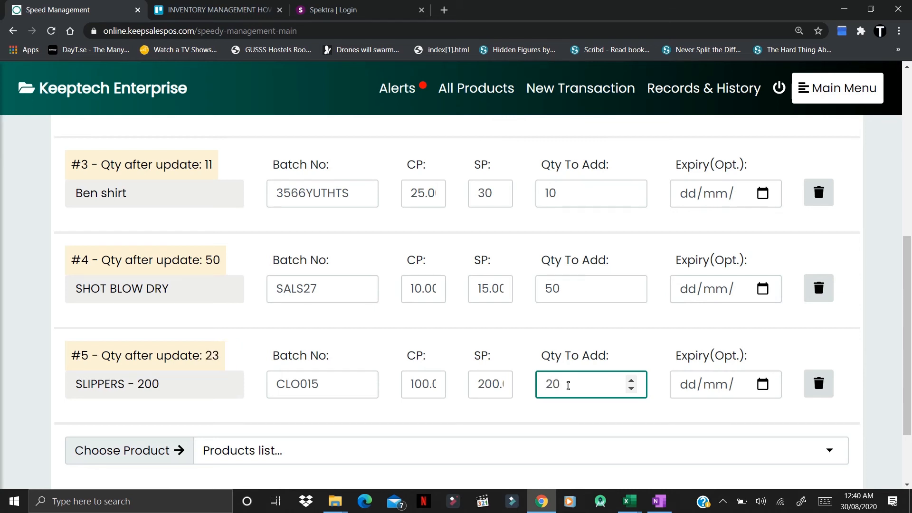
# Remove SLIPPERS - 200 from the bulk update list.
pyautogui.click(819, 384)
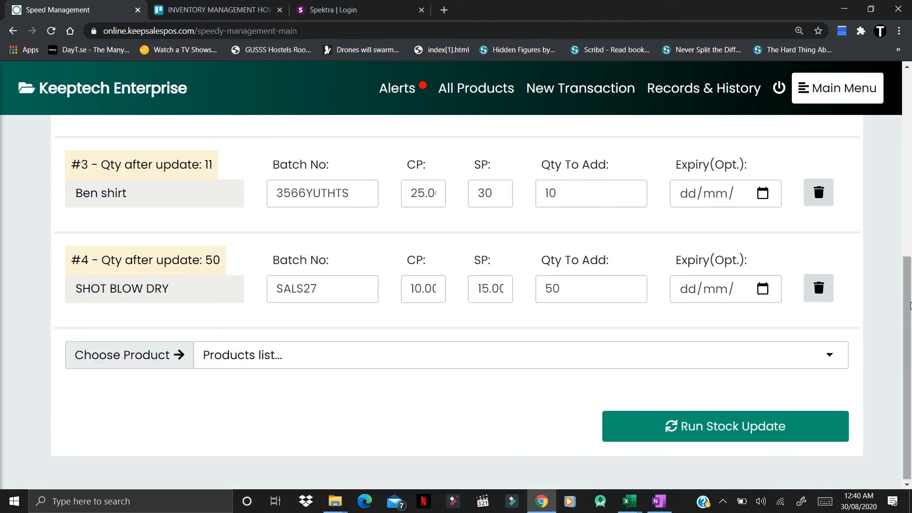
# Review the remaining product rows, run the stock update and dismiss the completion dialog.
pyautogui.scroll(-1, 909, 305)
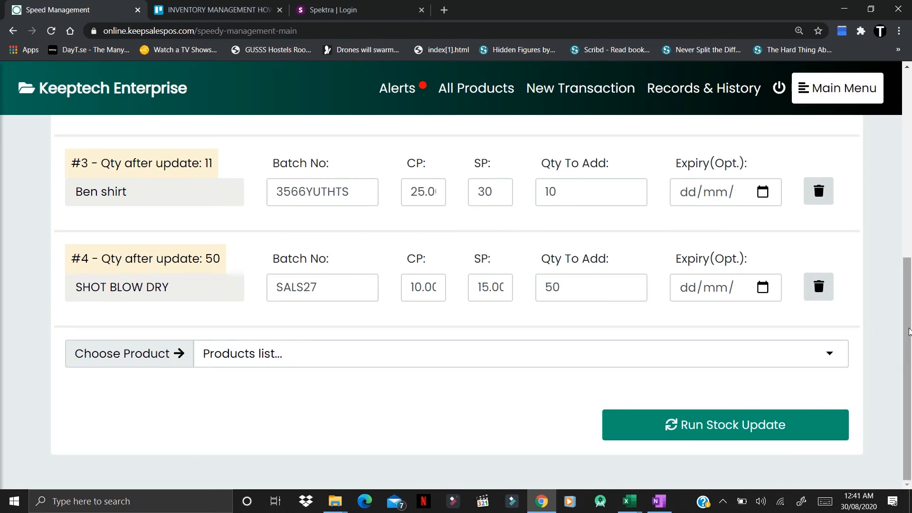
pyautogui.scroll(5, 909, 332)
pyautogui.scroll(1, 456, 302)
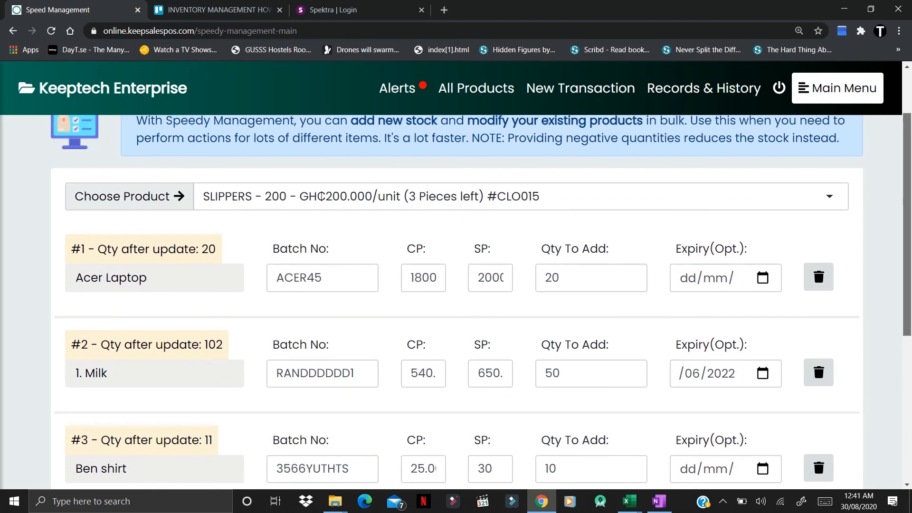
pyautogui.scroll(-3, 456, 302)
pyautogui.scroll(-3, 456, 302)
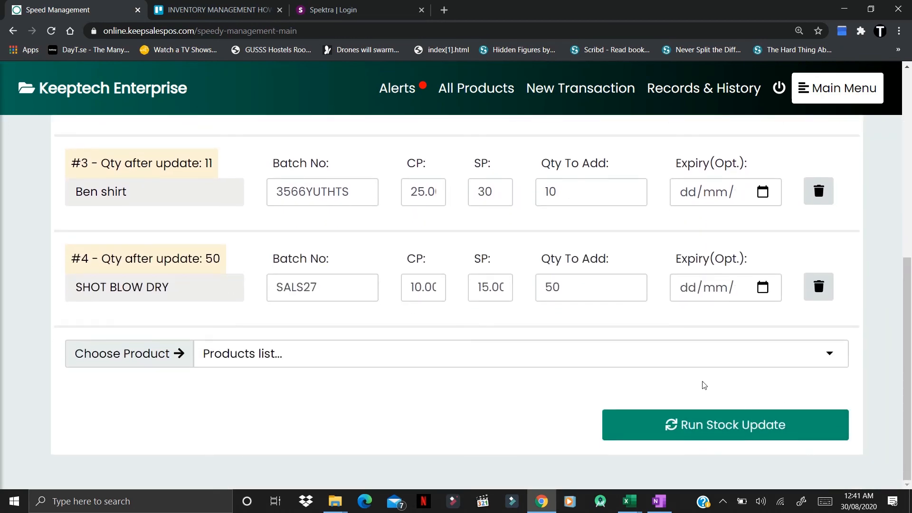
pyautogui.click(731, 425)
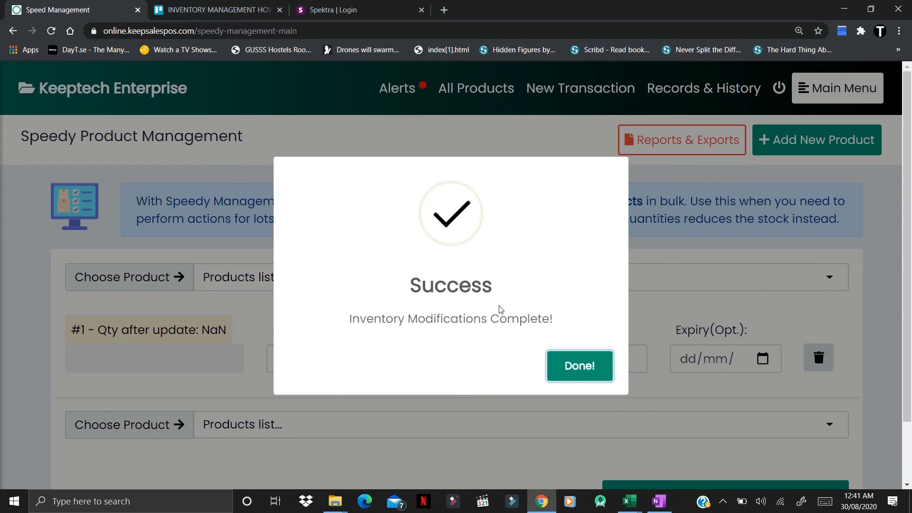
pyautogui.click(569, 369)
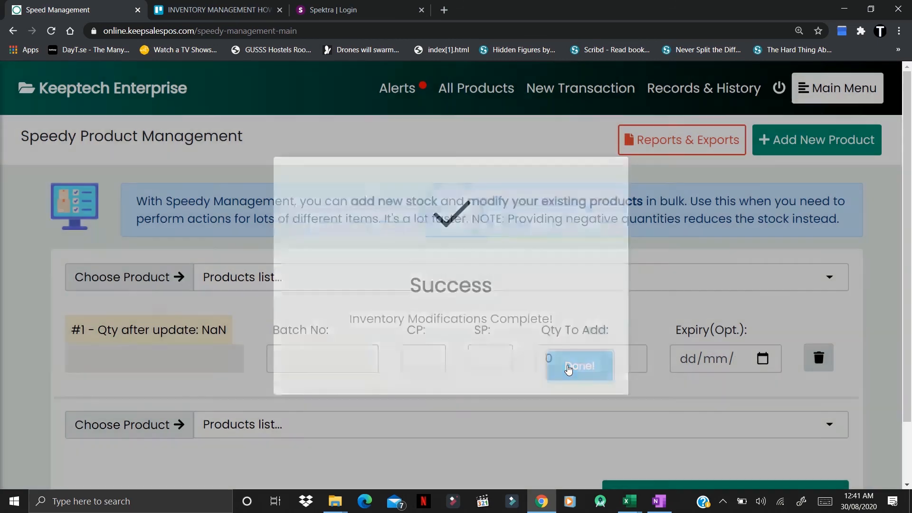